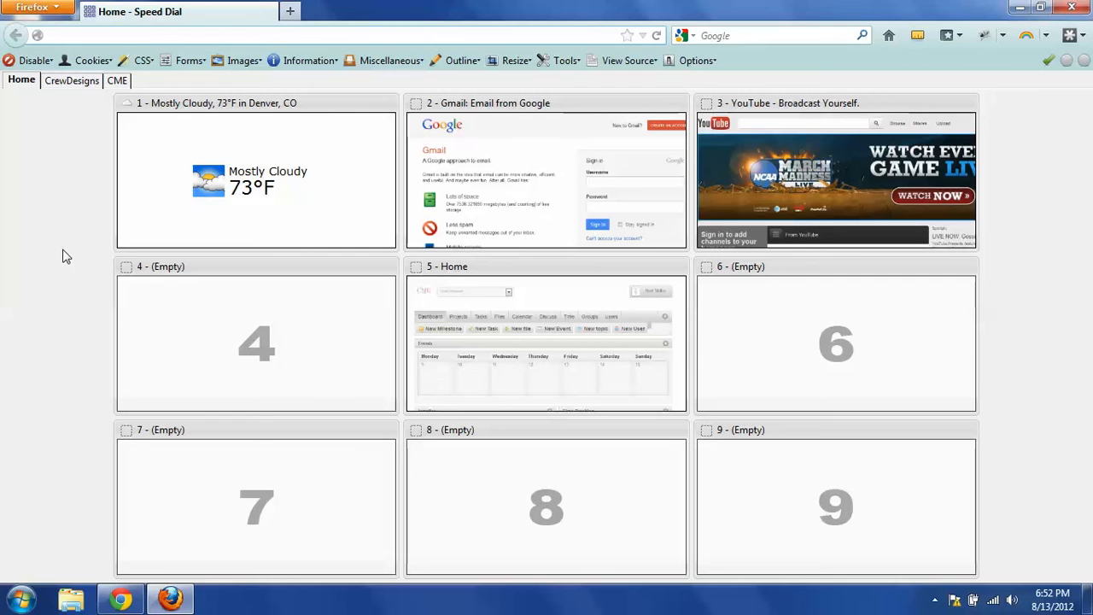
Step: Open the Gmail sign-in page from its tile on the Speed Dial start page
left_click(516, 175)
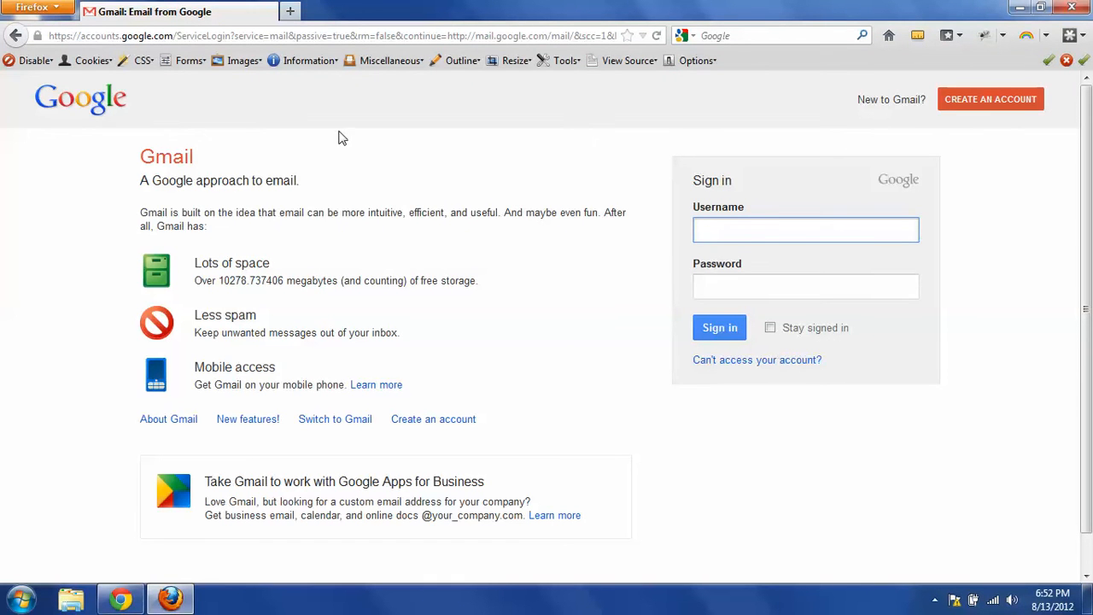
Step: Load google.com in a new browser tab
left_click(291, 12)
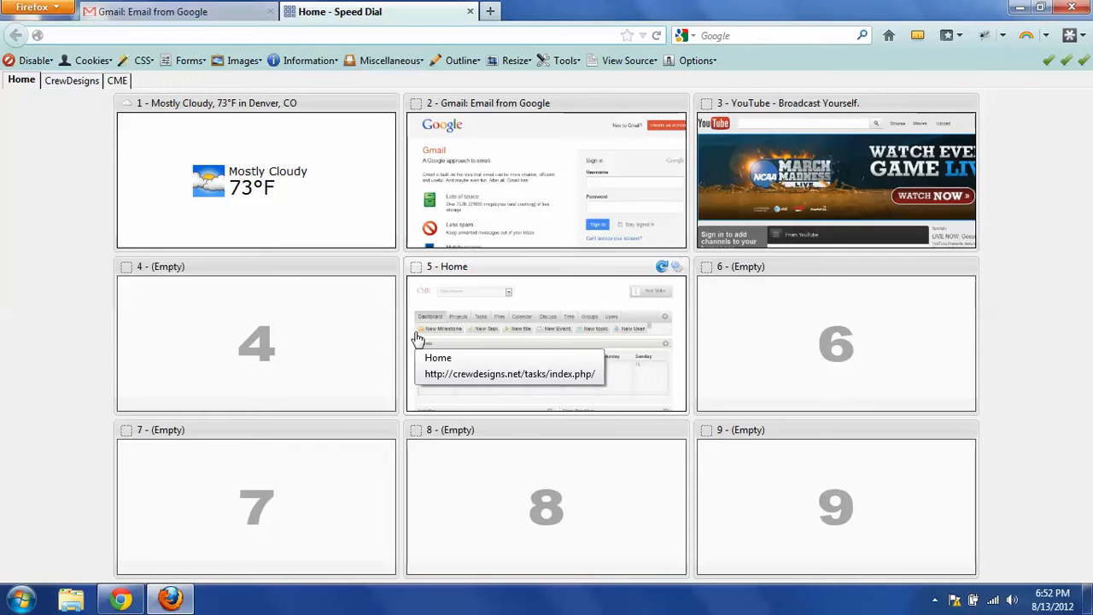
type("google.com")
key("Return")
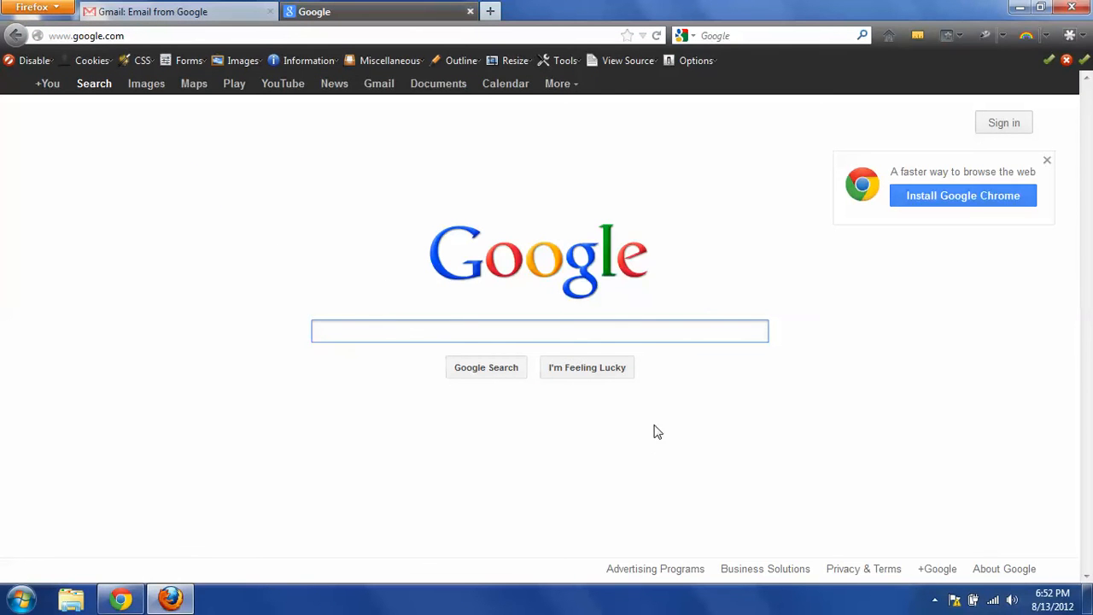
Step: Sign in to Google with the church account's e-mail address and password
left_click(1015, 128)
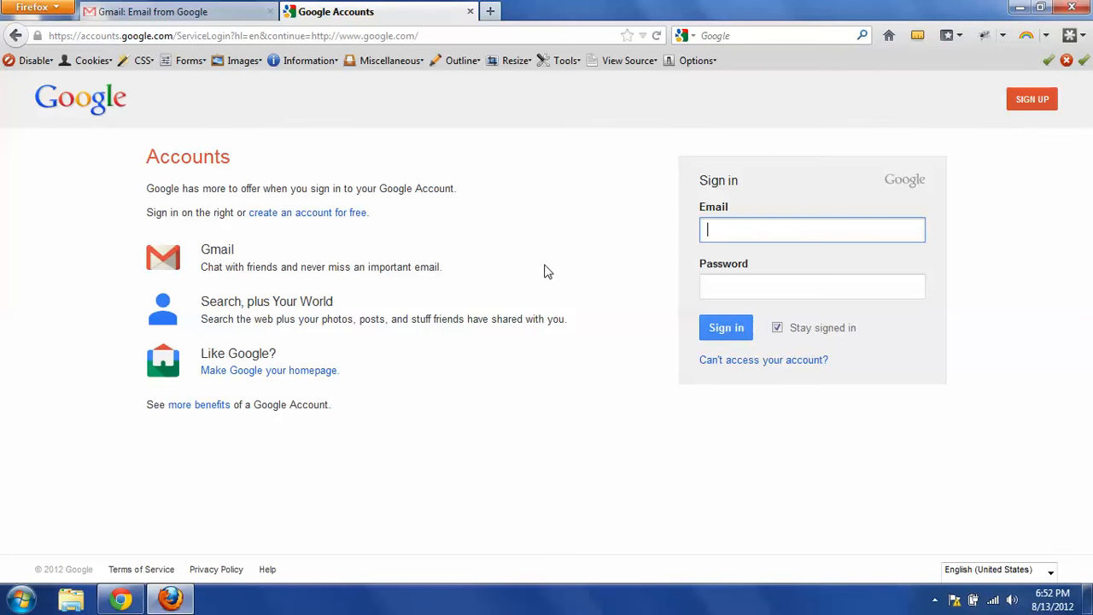
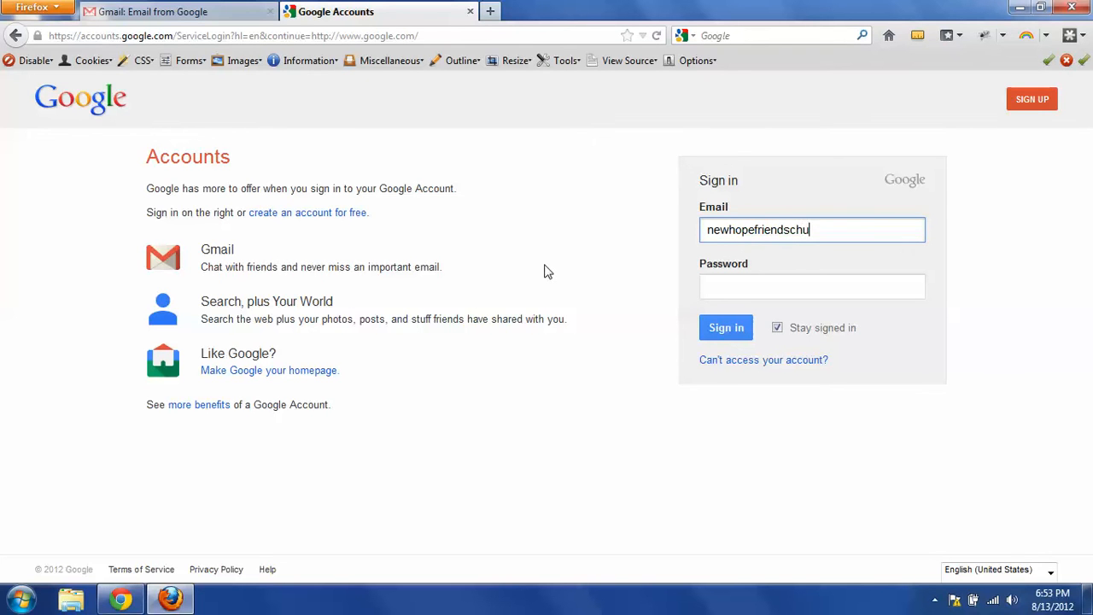
key("Tab")
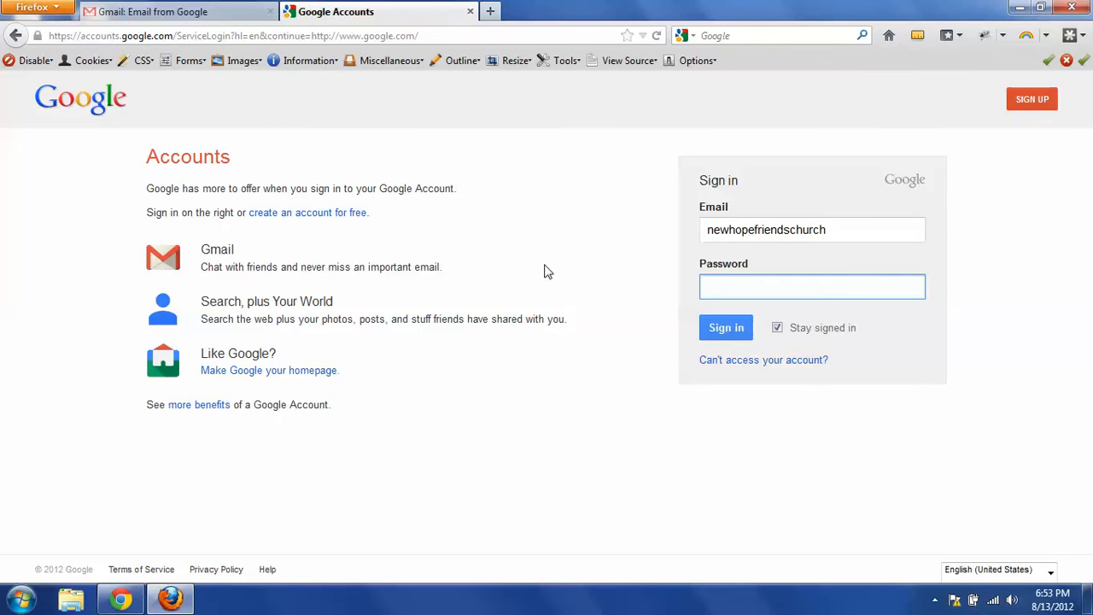
type("***********")
key("Return")
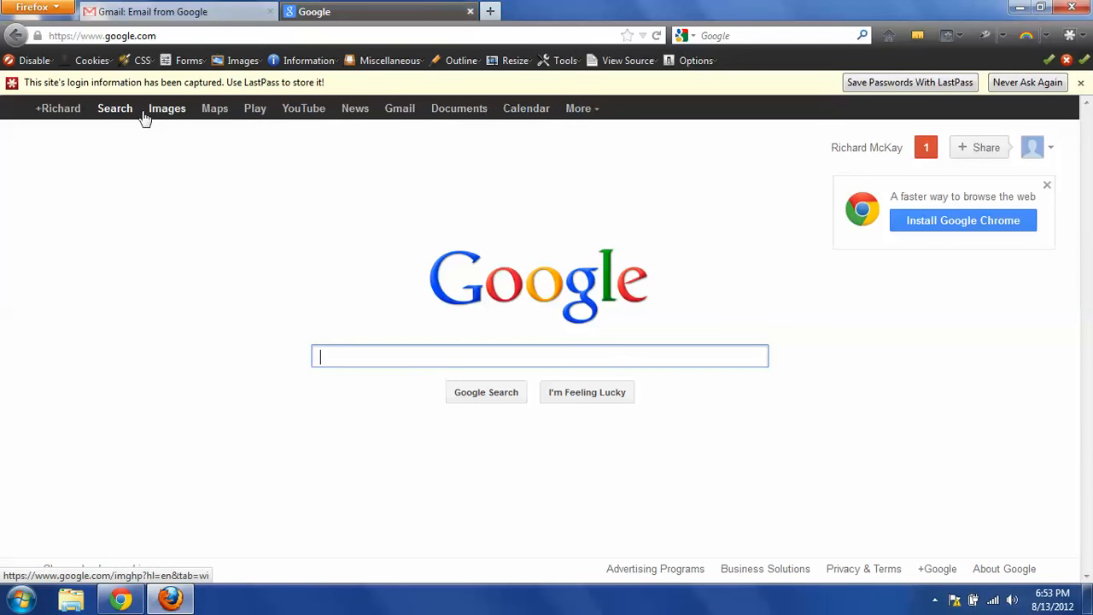
Step: Switch to Google Calendar's Aug 12–18, 2012 week and show the gear-icon settings menu
left_click(528, 109)
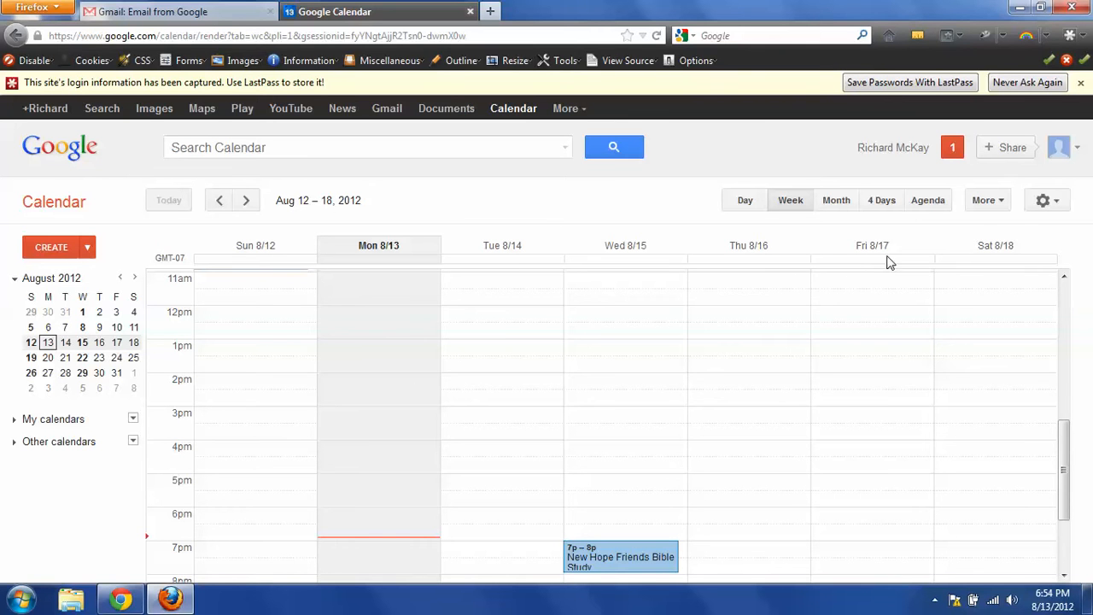
left_click(1062, 201)
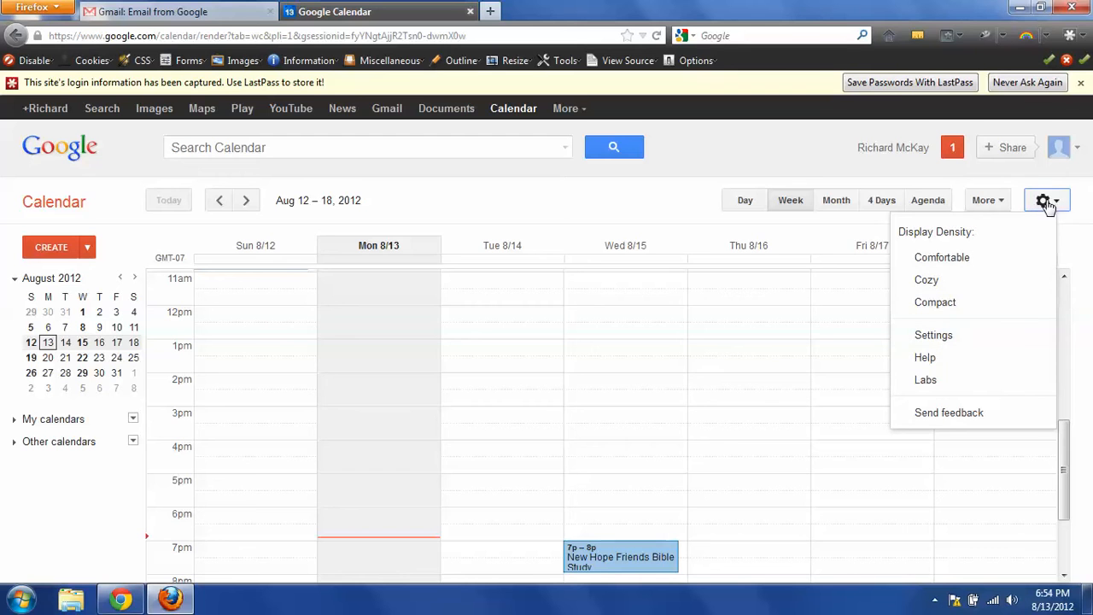
Step: Change the calendar's Default view setting to Month and save it
left_click(937, 339)
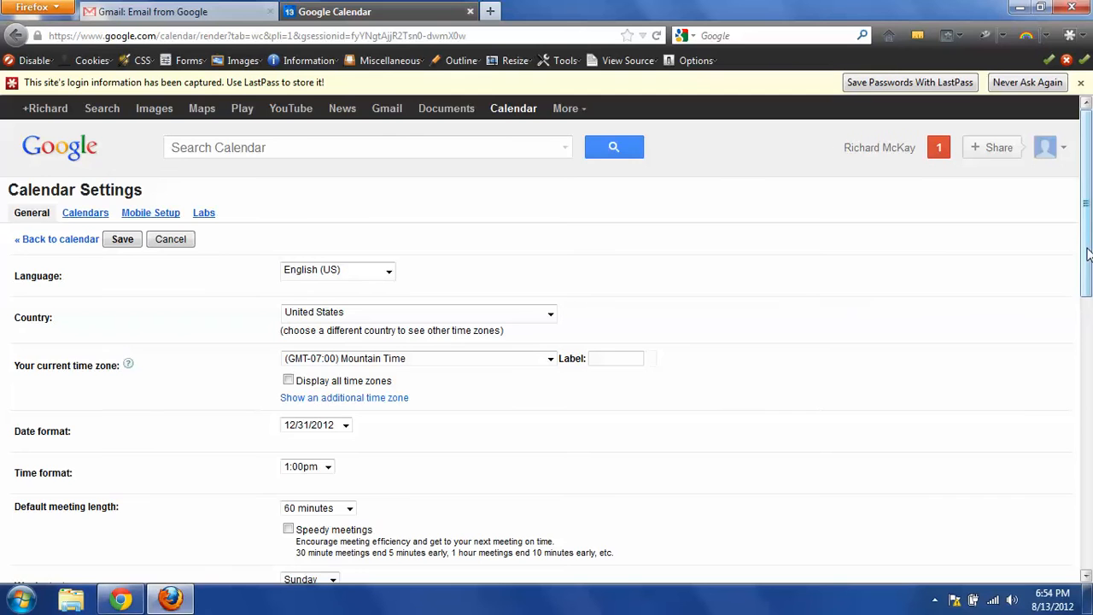
left_click_drag(1087, 253, 1081, 454)
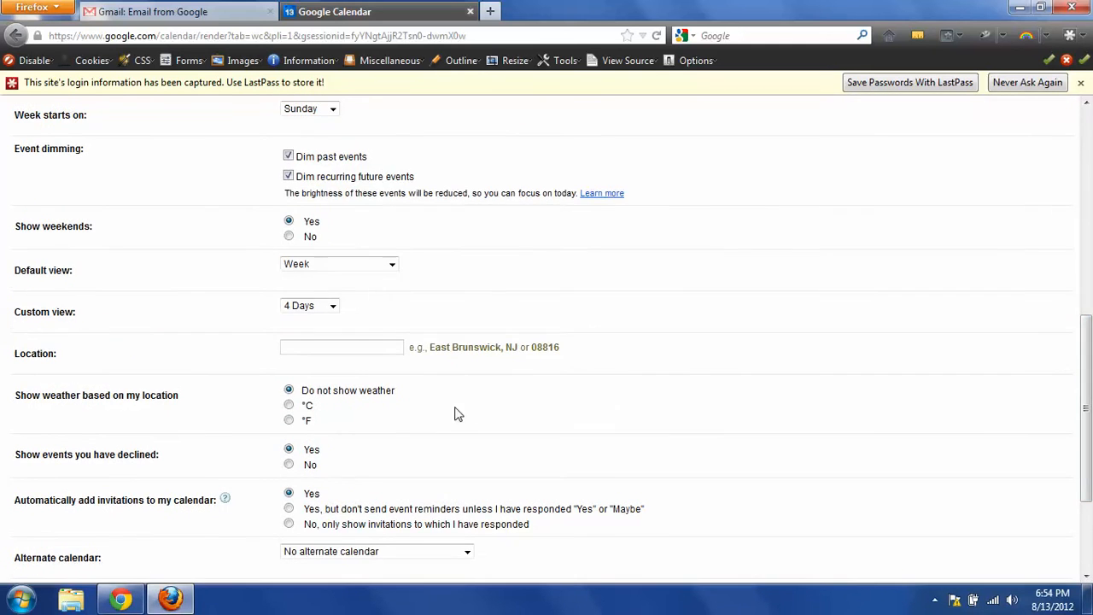
left_click(392, 265)
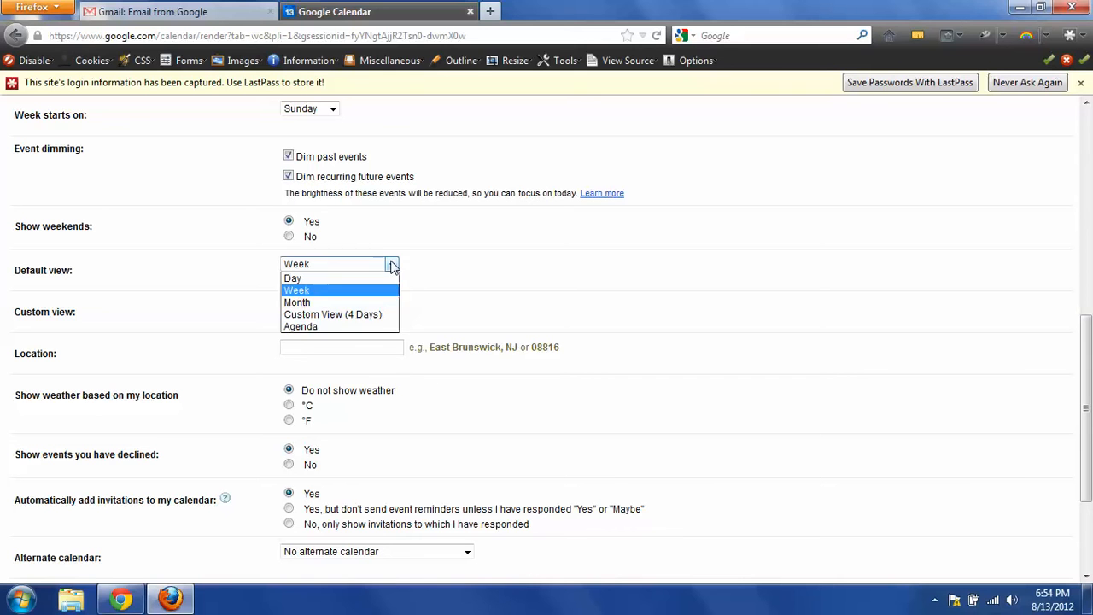
left_click(312, 302)
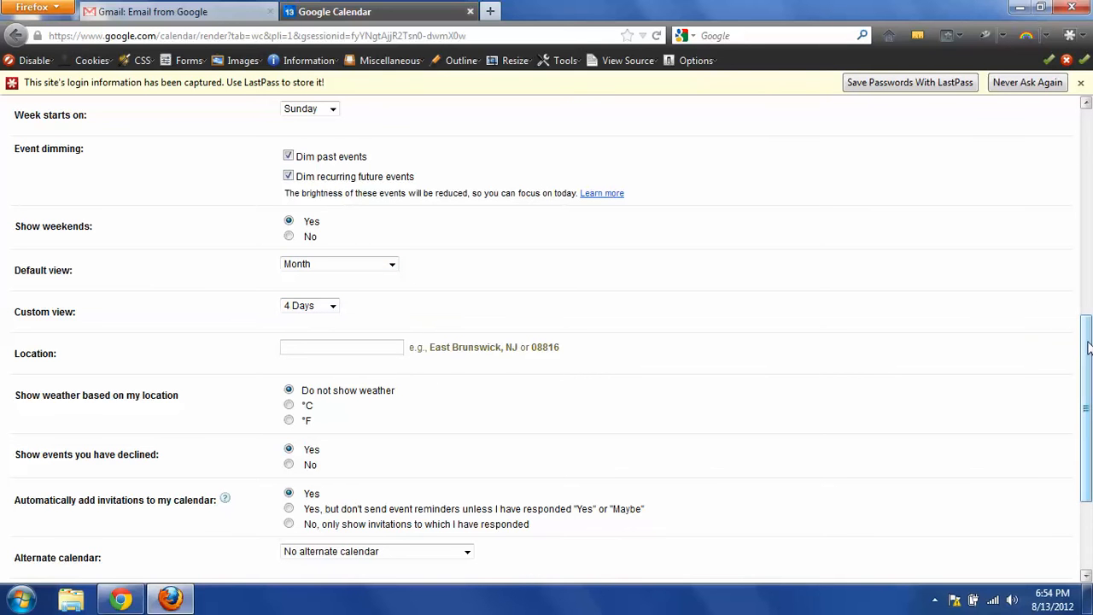
left_click_drag(1088, 348, 1087, 470)
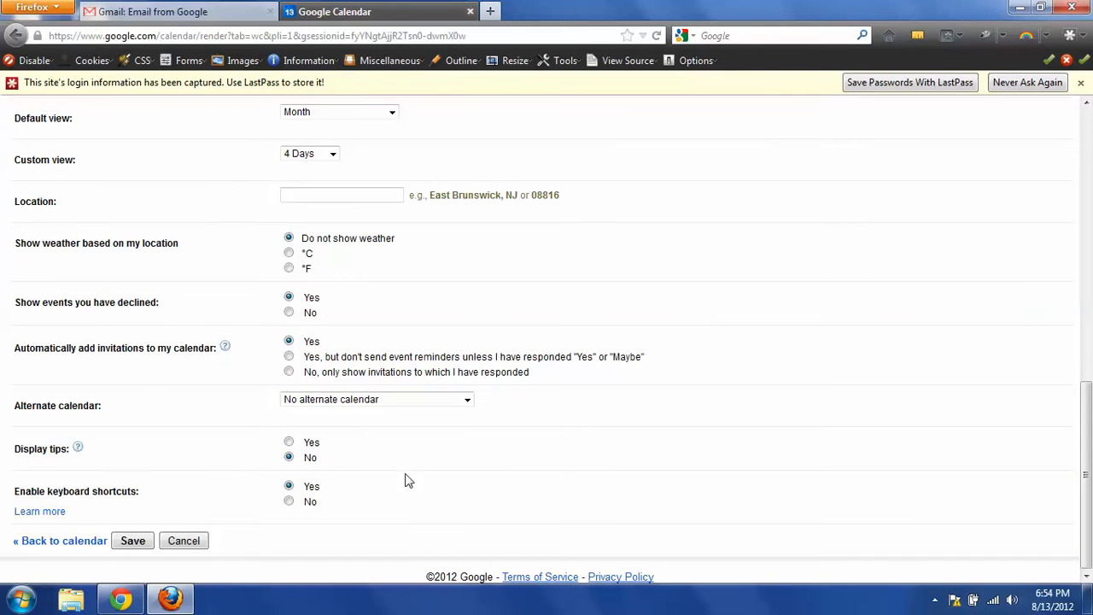
left_click(128, 543)
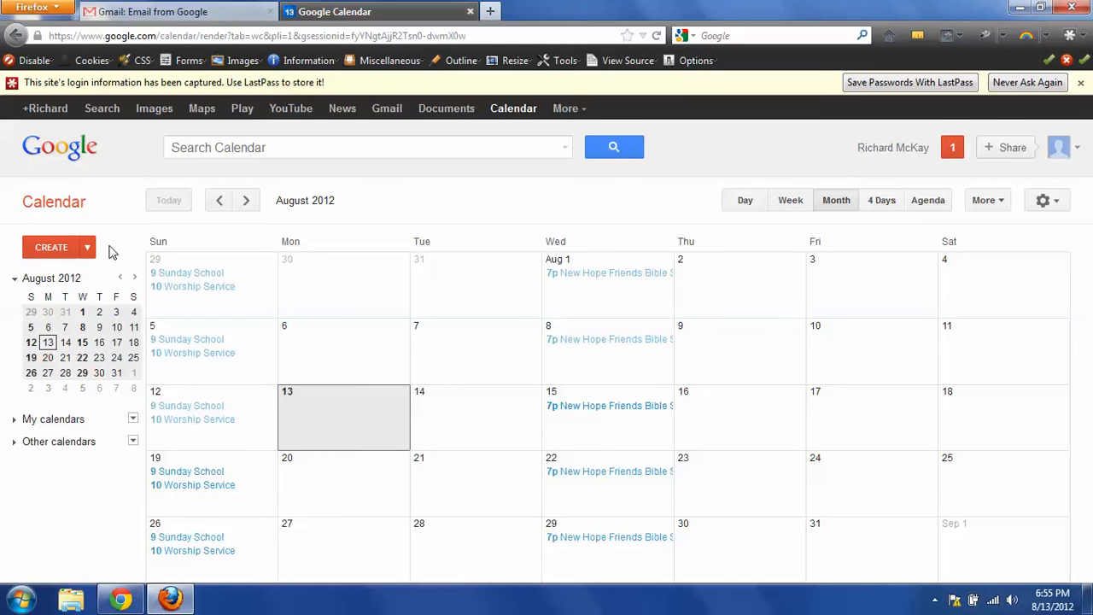
Step: Create 'Bible Study' on Aug 13, 2012, 6:00–7:00pm, at New Hope Friends Church
left_click(53, 247)
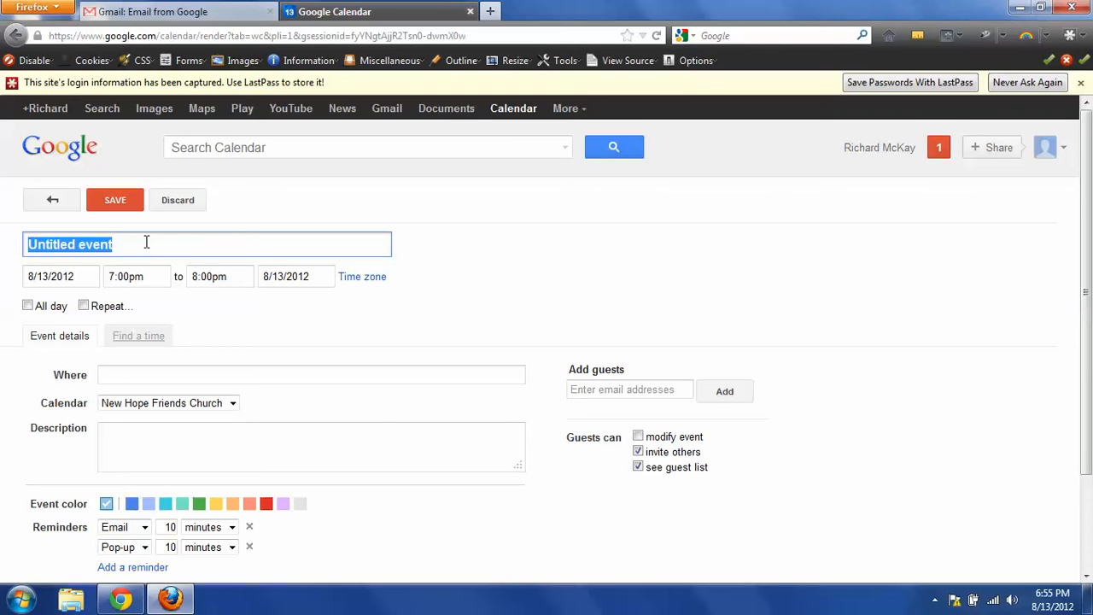
type("Bible")
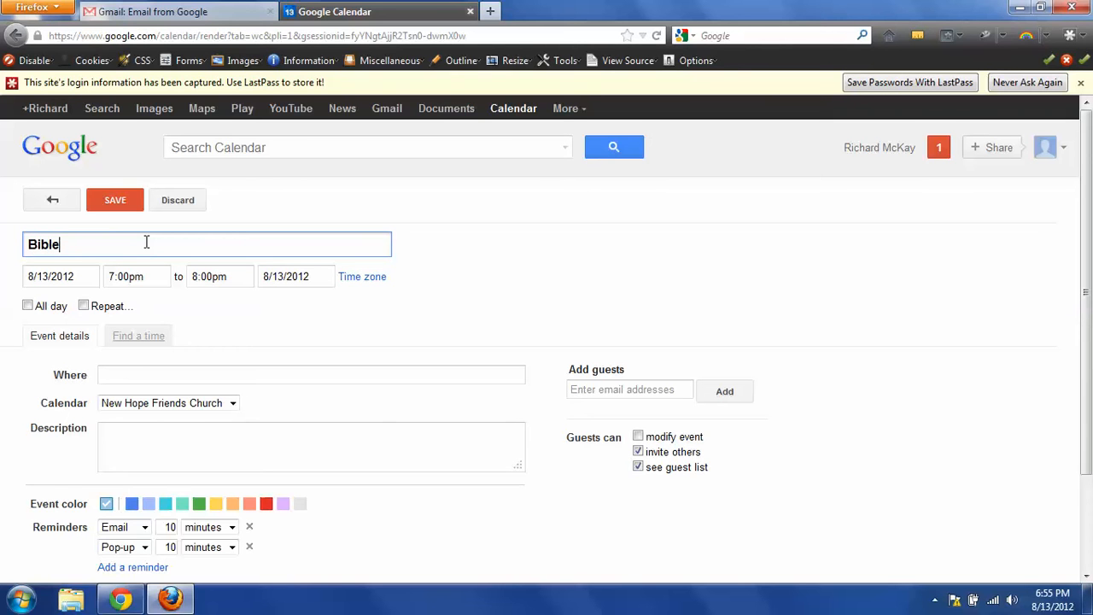
type(" Sut")
key("BackSpace")
type("tudy")
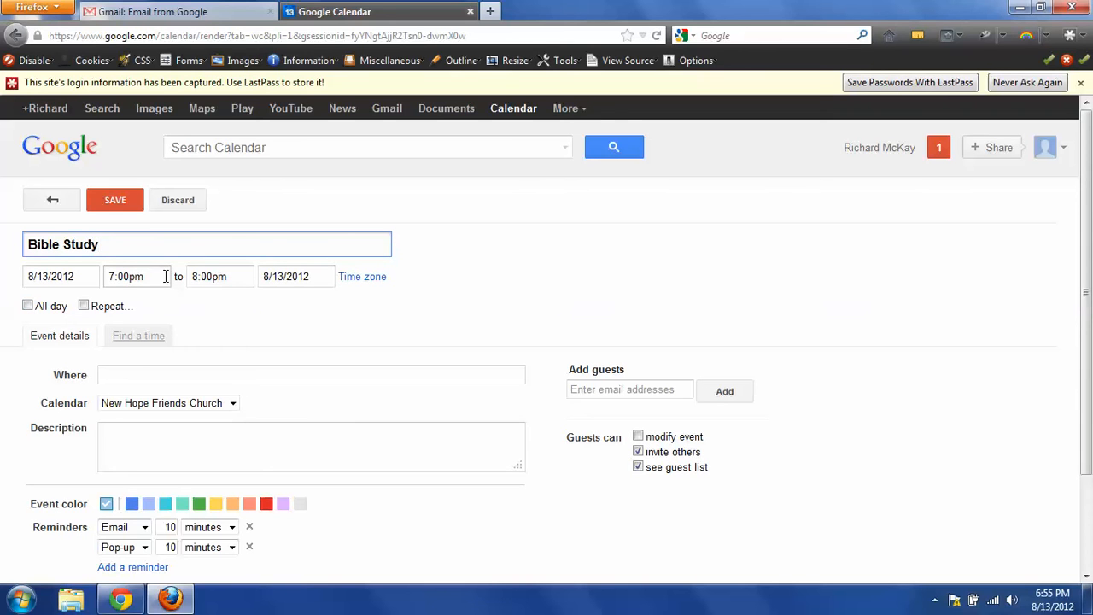
left_click(166, 276)
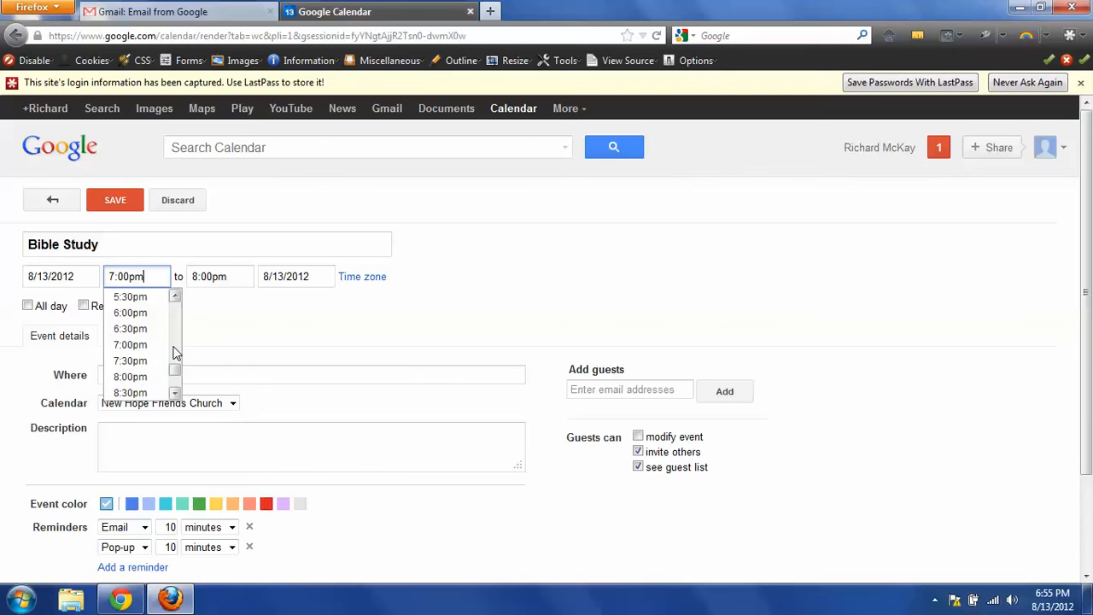
left_click(145, 313)
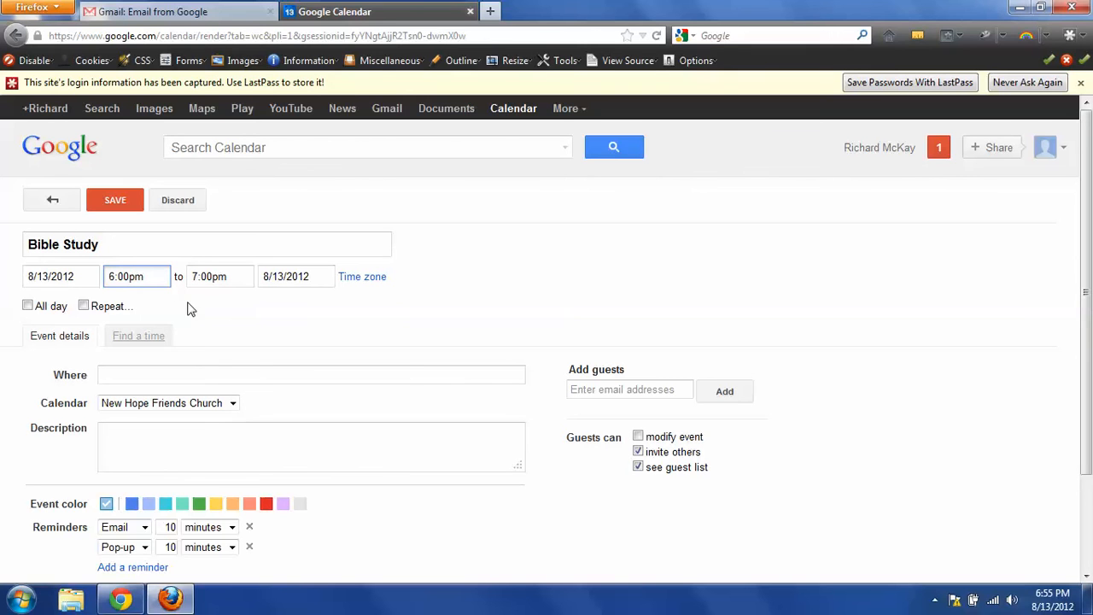
left_click(114, 375)
type("N")
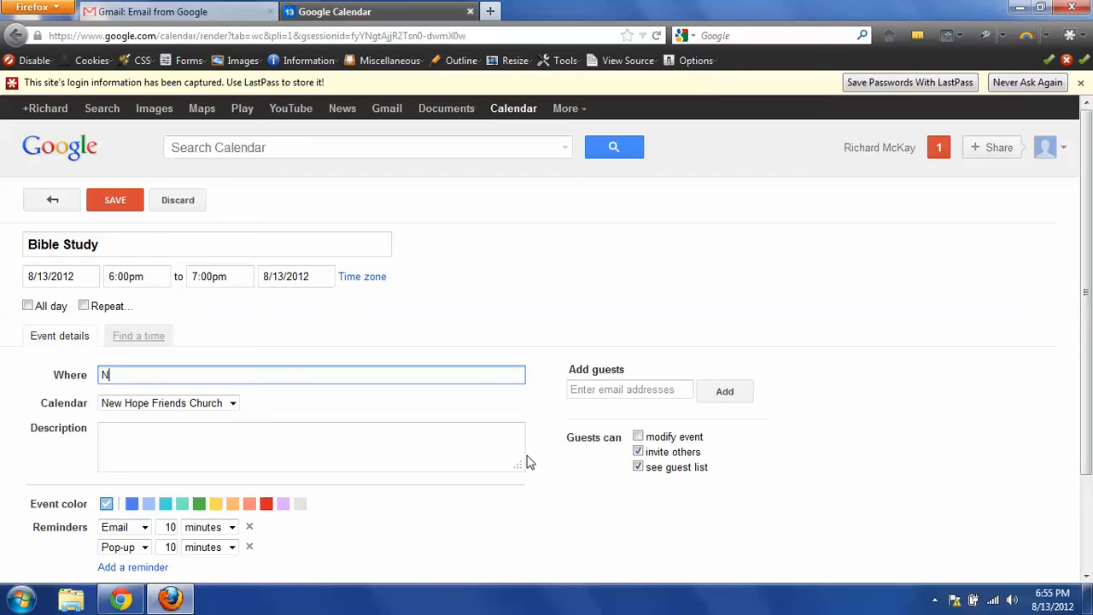
type("ew Hope Fri")
type("ends Church")
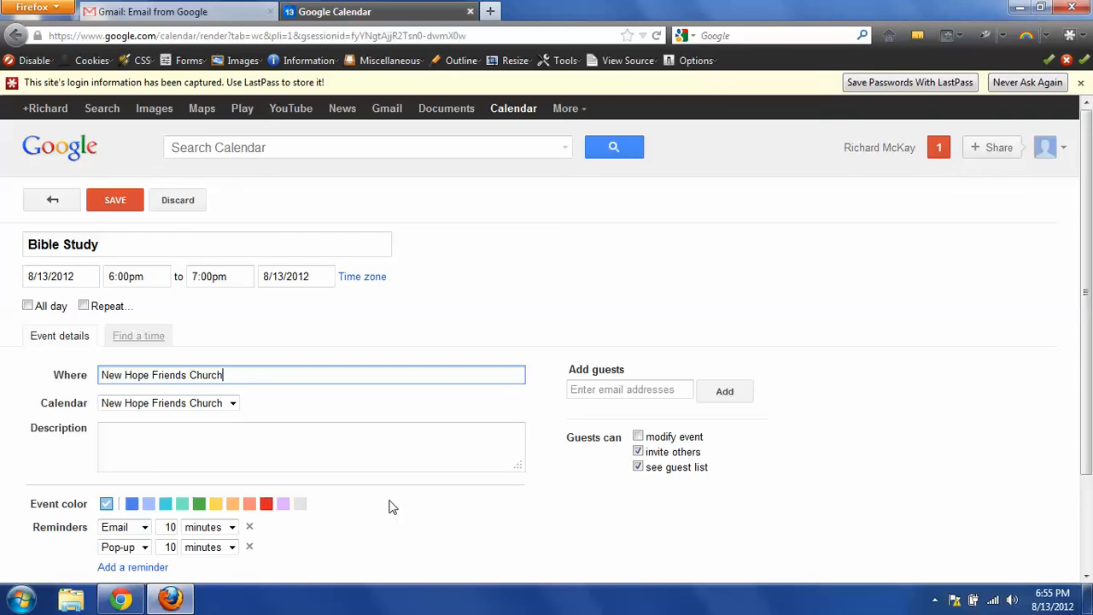
left_click(115, 204)
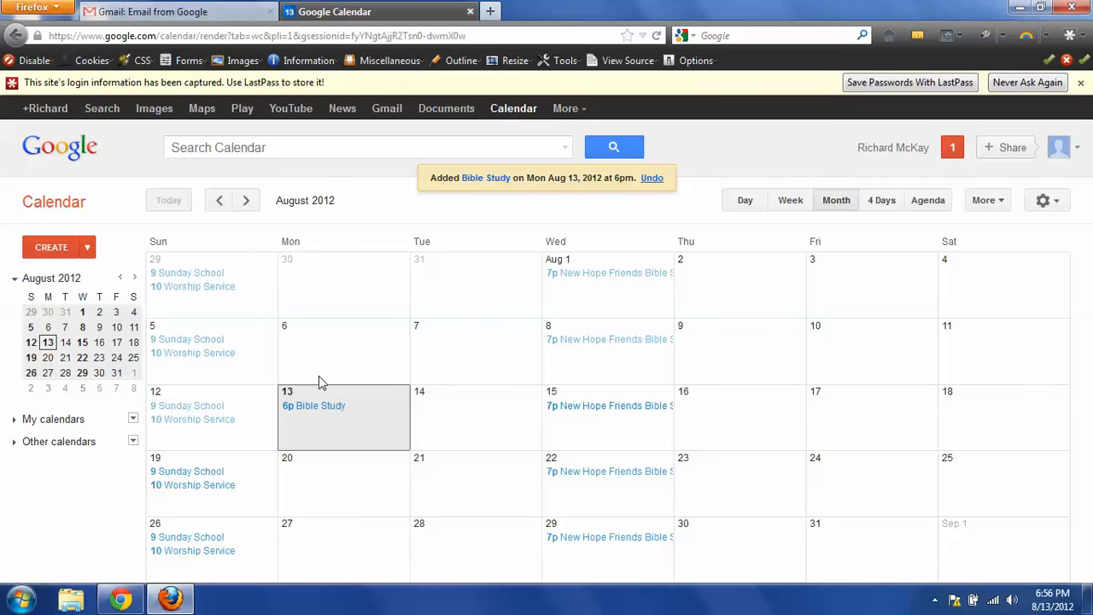
Step: Start an all-day event on Aug 21 titled 'Ladies Bible Study'
double_click(455, 482)
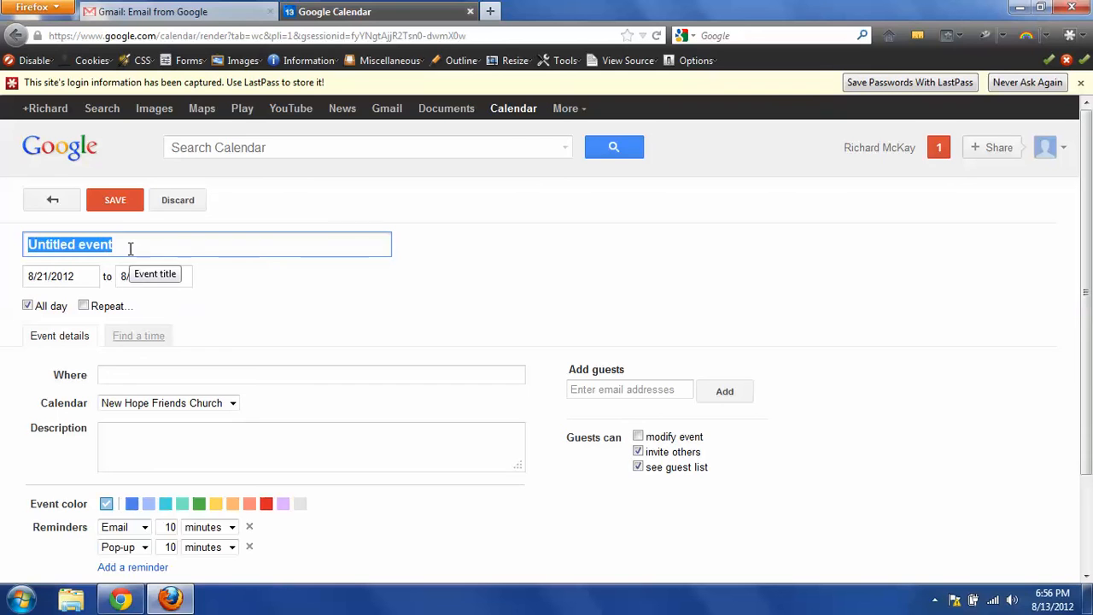
type("La")
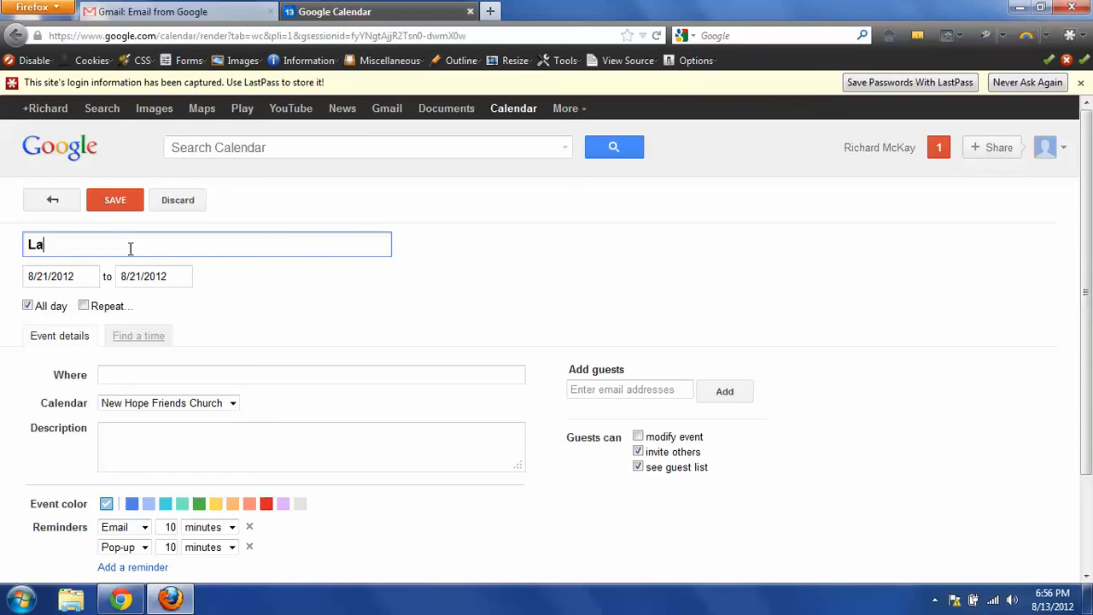
type("dies Bibles")
key("BackSpace")
type("Sut")
key("BackSpace")
type("tudy")
Step: Enter New Hope Friends Church as the event's location
left_click(109, 374)
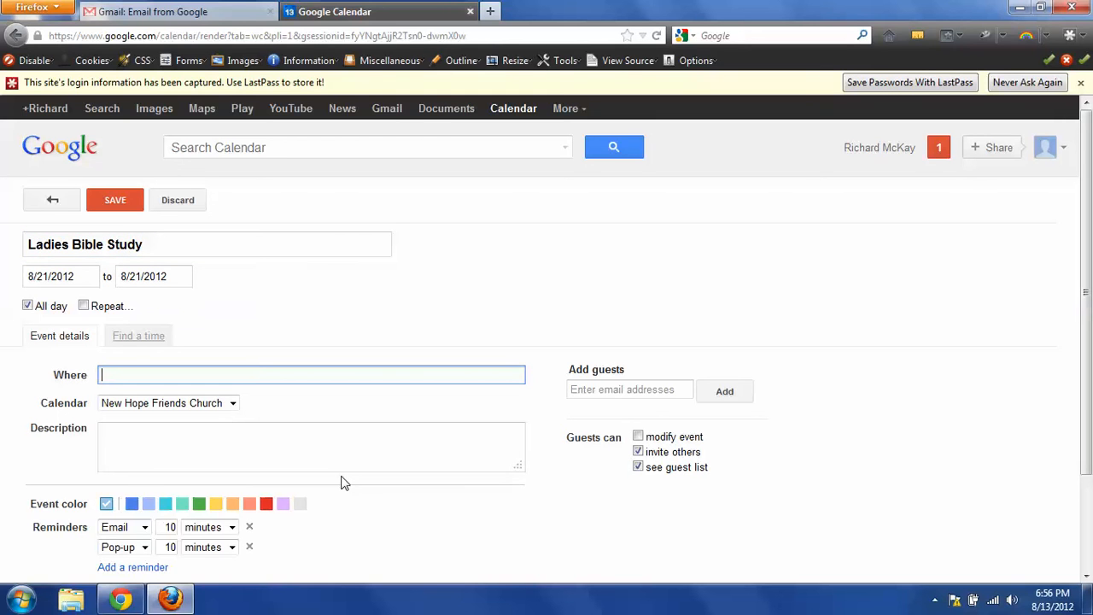
type("New Hop")
type("e Frein")
key("BackSpace")
key("BackSpace")
key("BackSpace")
key("BackSpace")
type("iends Chur")
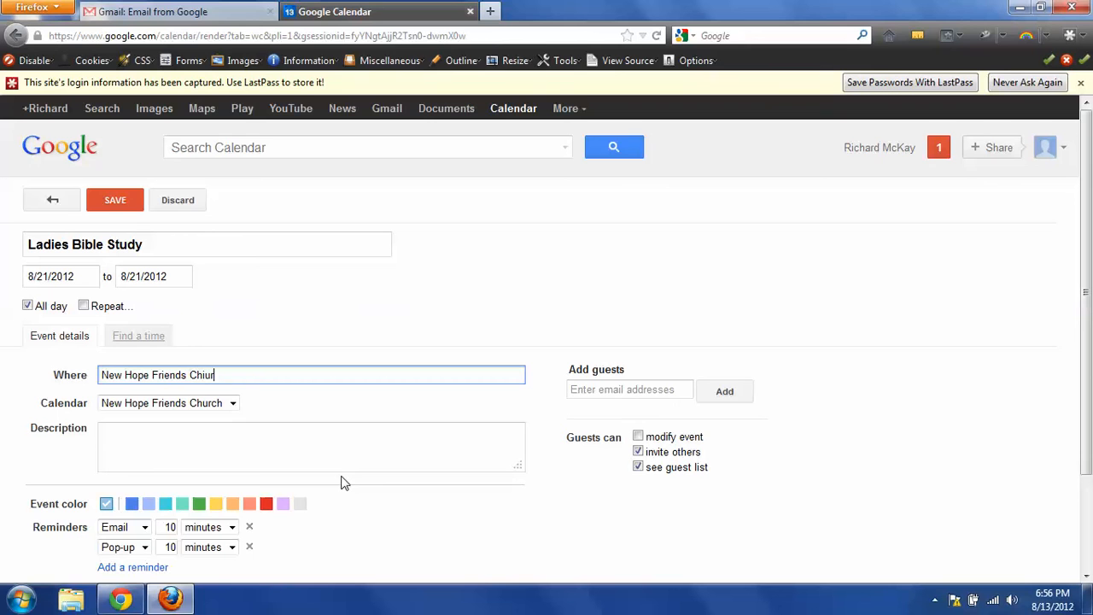
key("BackSpace")
key("BackSpace")
Step: Save the Ladies Bible Study all-day event to Tuesday, August 21
left_click(115, 200)
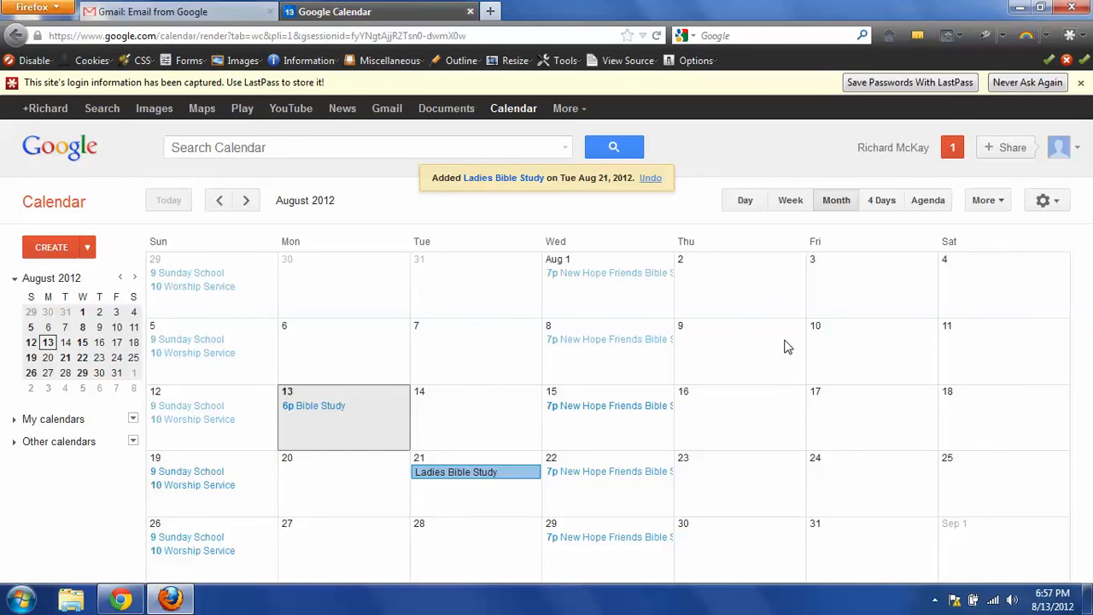
Step: Create 'Co-Ed Bible Study' on Friday, Aug 10, 2012, timed 5:00pm to 6:00pm
double_click(844, 353)
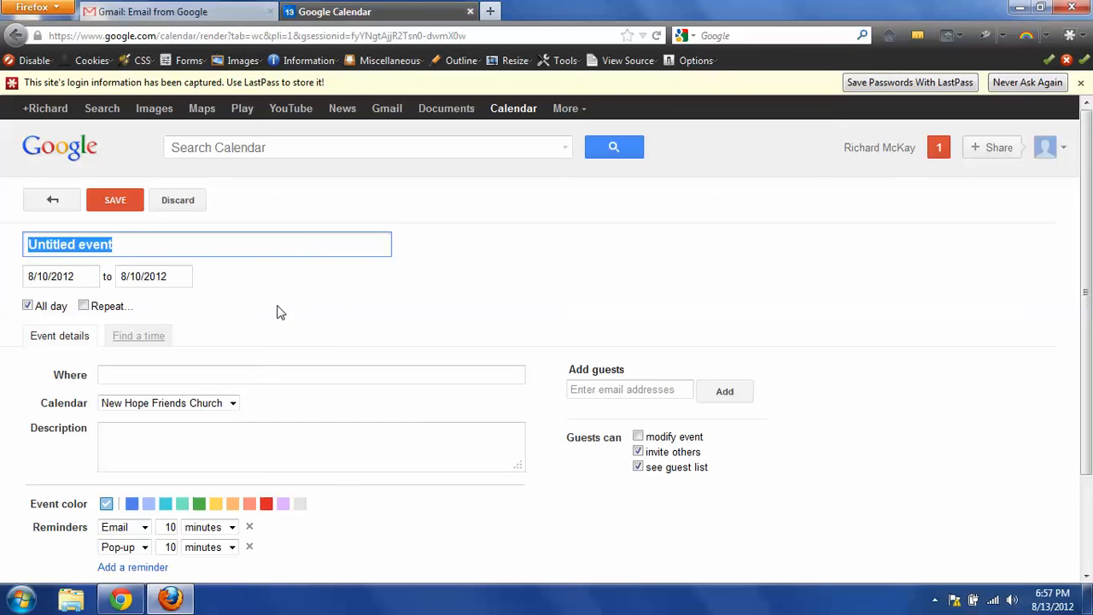
type("C")
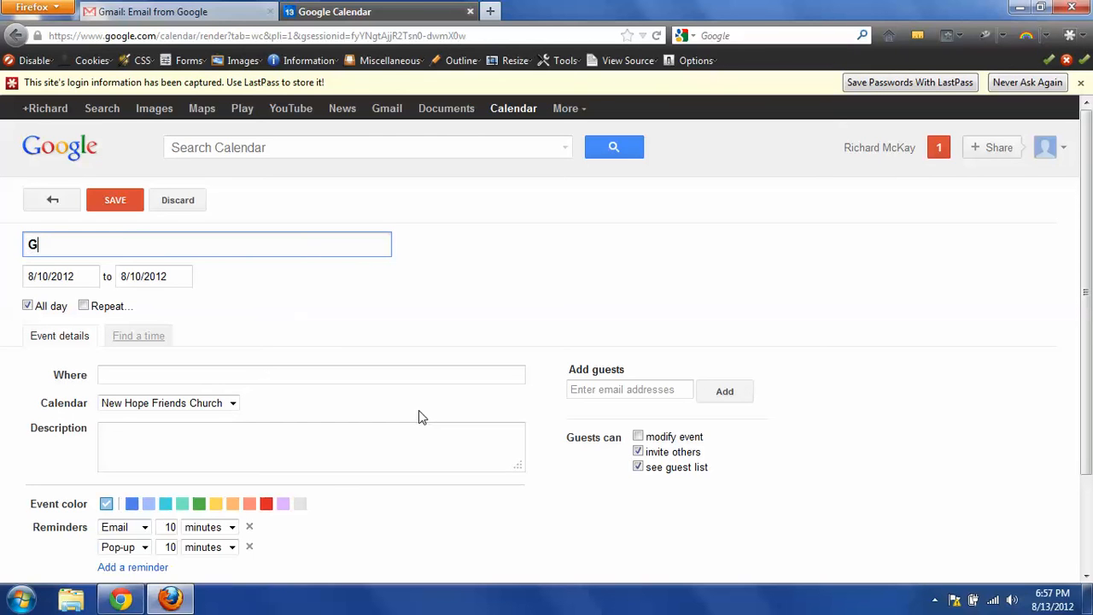
key("BackSpace")
type("Co-Ed Bible Study")
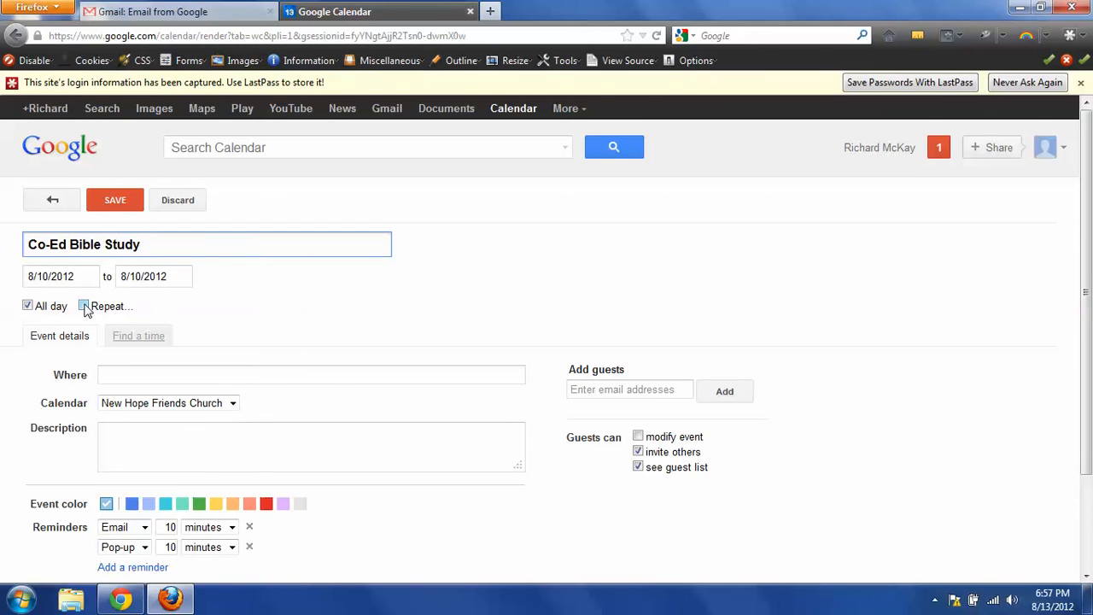
left_click(29, 310)
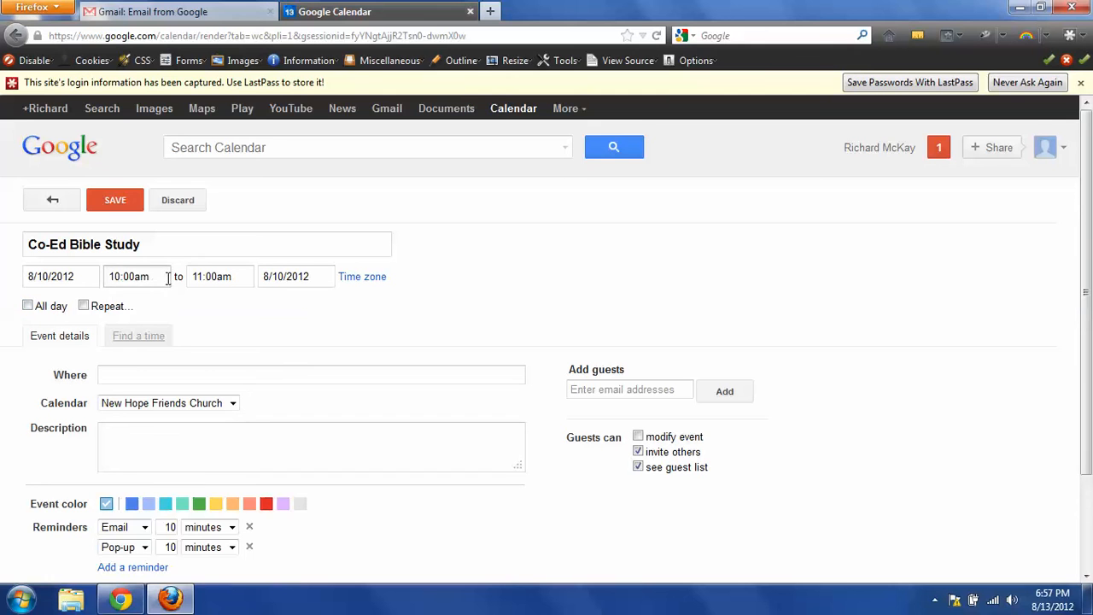
left_click(168, 282)
left_click_drag(174, 344, 176, 363)
left_click(144, 384)
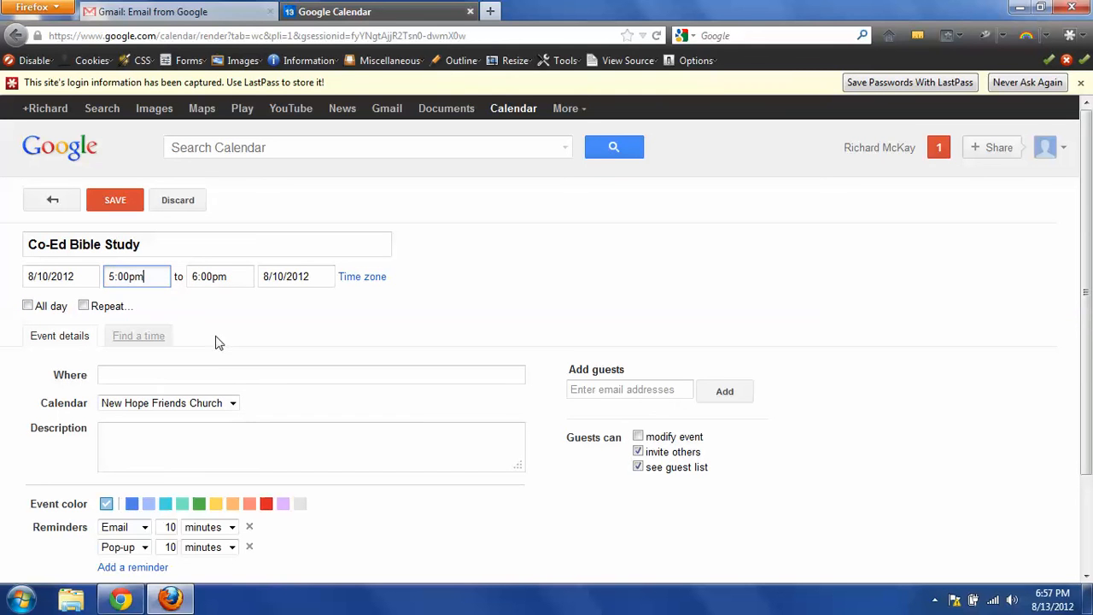
Step: Set the event to repeat weekly, every 1 week on Friday, with no end date
left_click(84, 306)
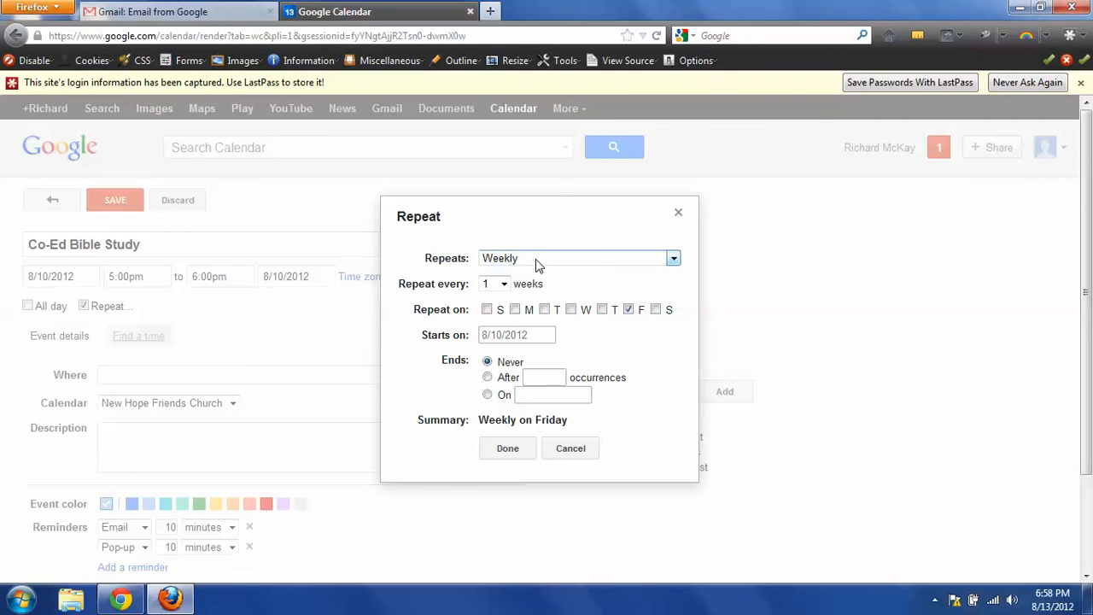
left_click(675, 259)
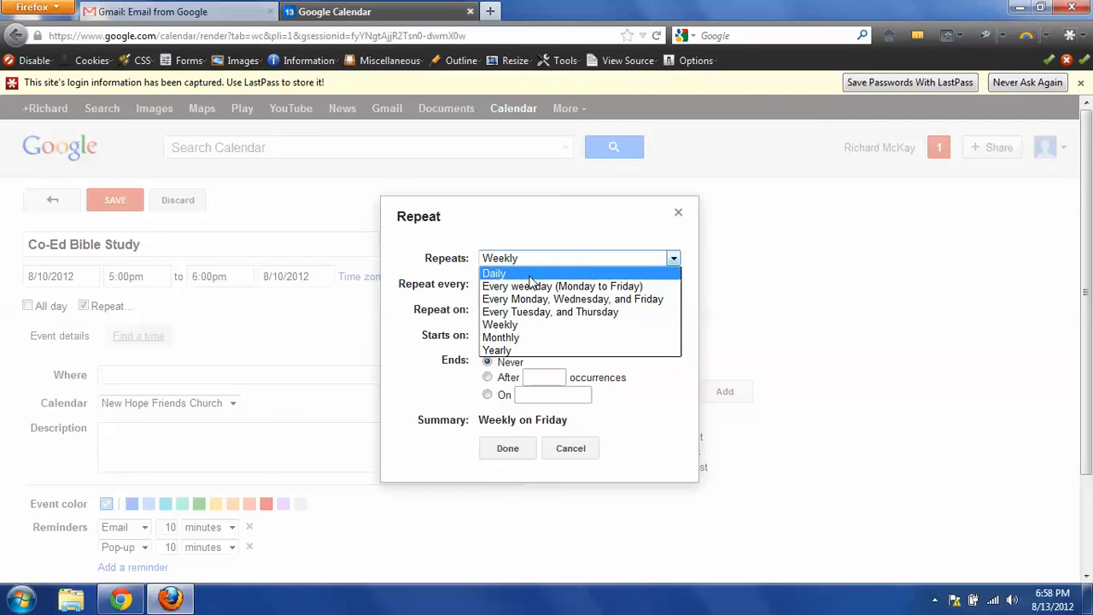
left_click(572, 229)
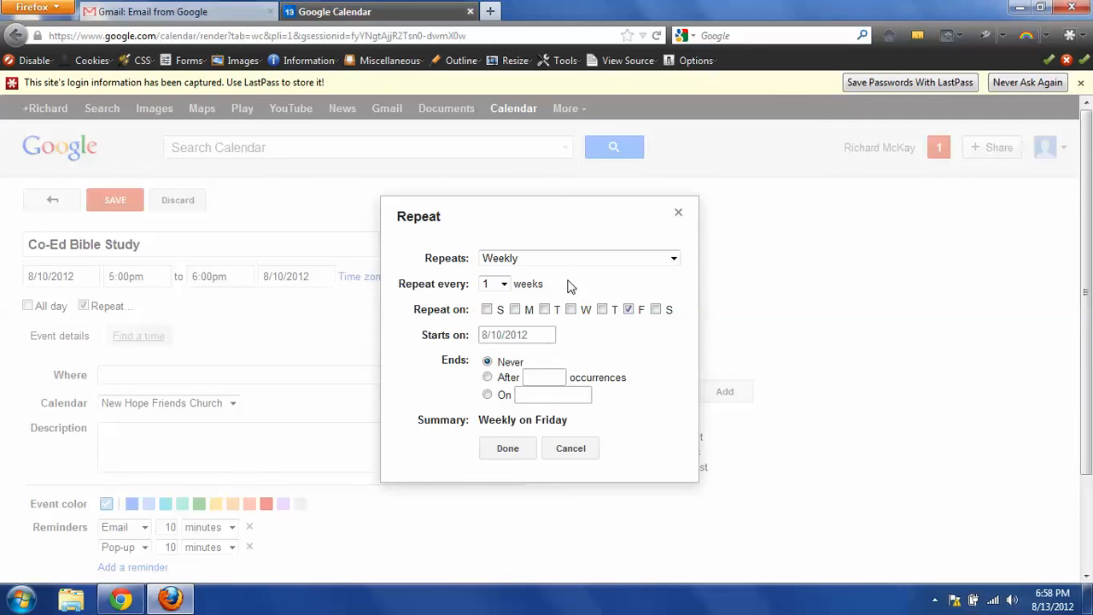
left_click(504, 289)
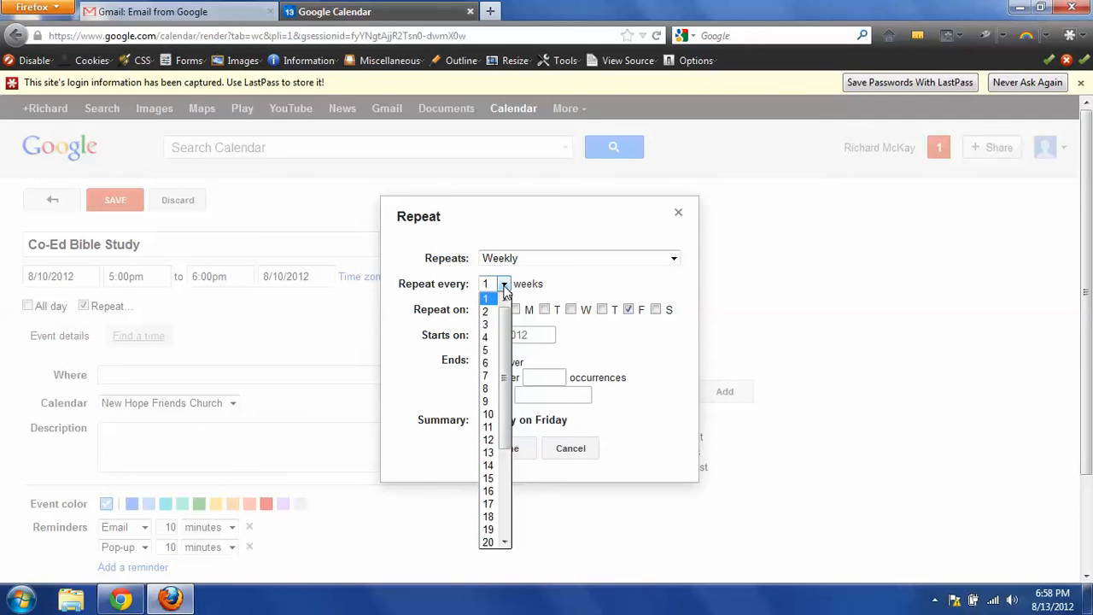
left_click(504, 291)
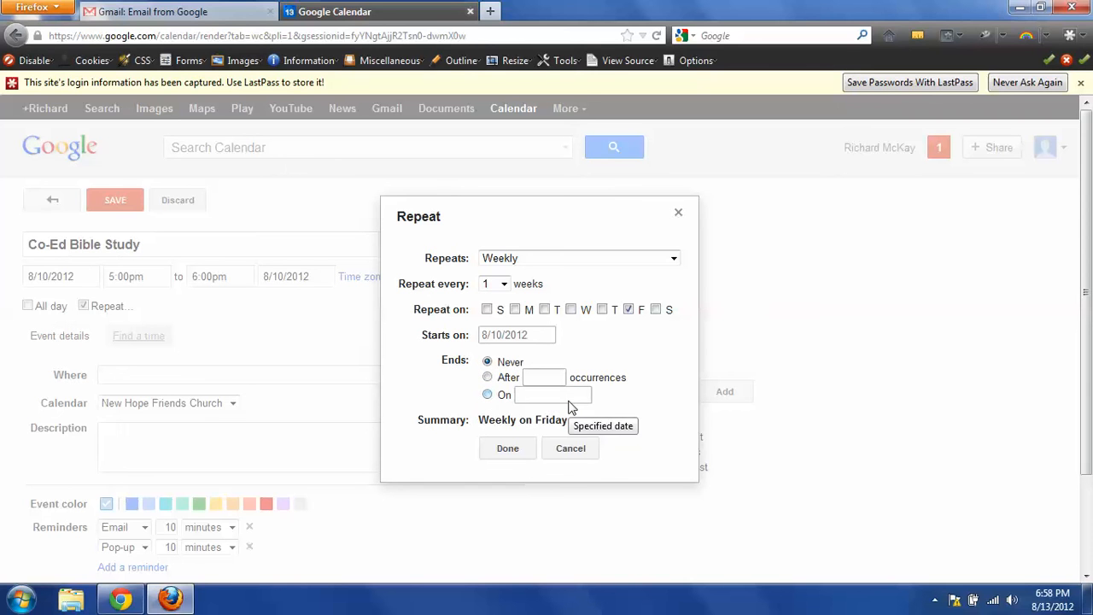
left_click(507, 448)
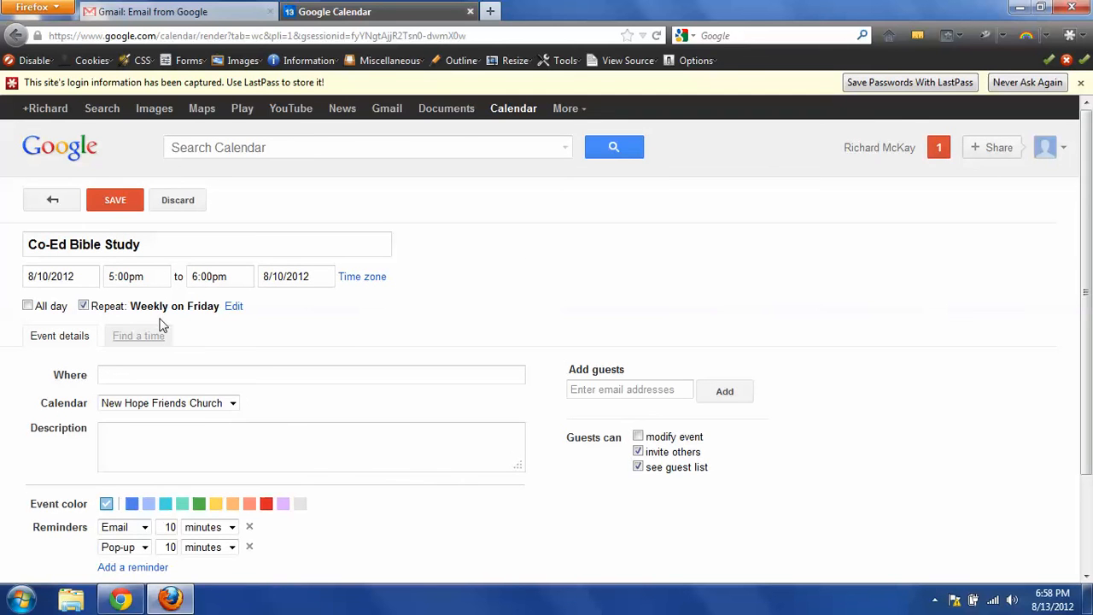
Step: Enter 'New Hope Friends Church' as the Co-Ed Bible Study's Where location, fixing the typo
left_click(144, 370)
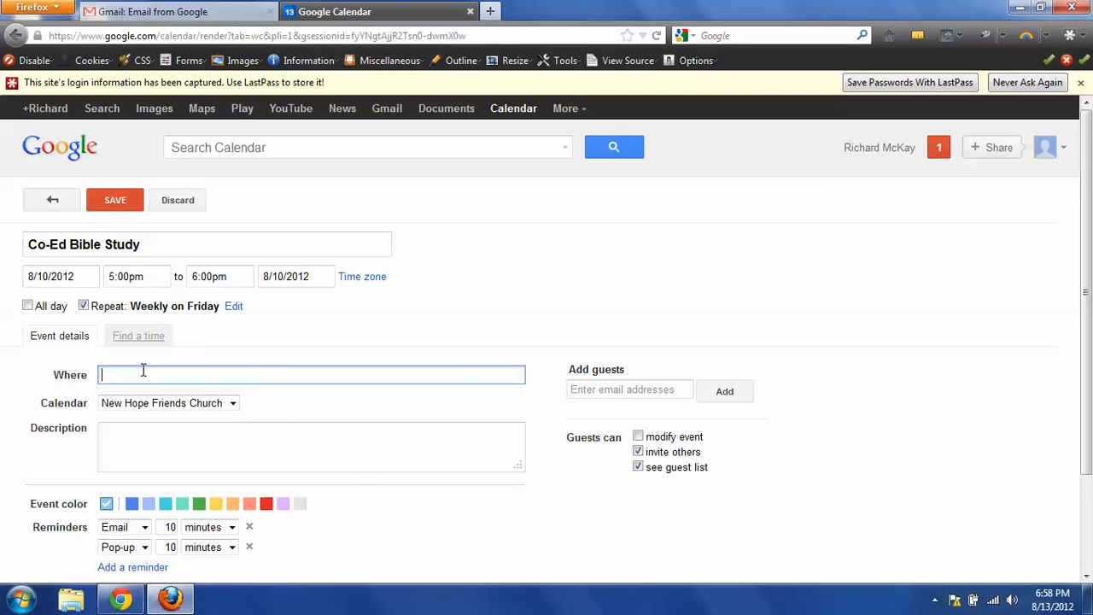
type("New Hope Friends Churhc")
key("BackSpace")
key("BackSpace")
Step: Save the weekly Co-Ed Bible Study, dismiss the stray new-event bubble, and advance to September 2012
left_click(115, 202)
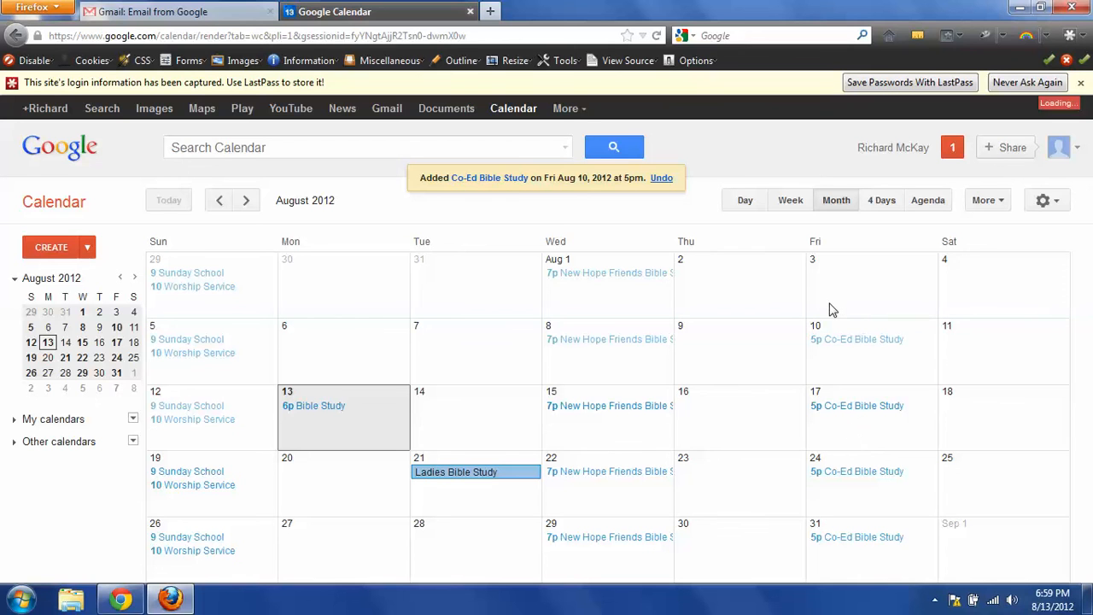
left_click_drag(829, 311, 376, 217)
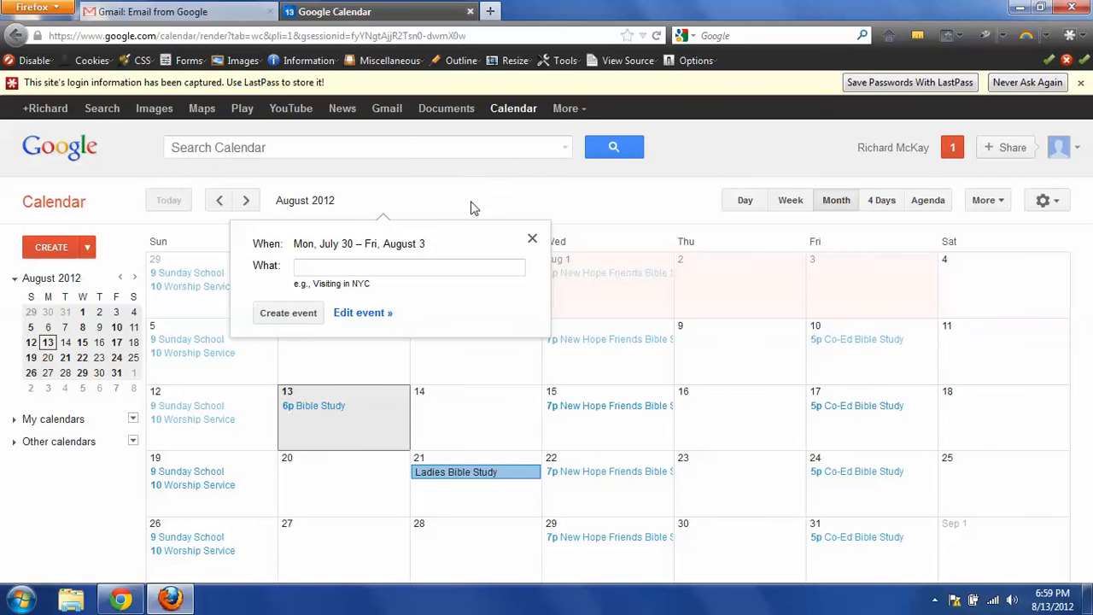
left_click(596, 210)
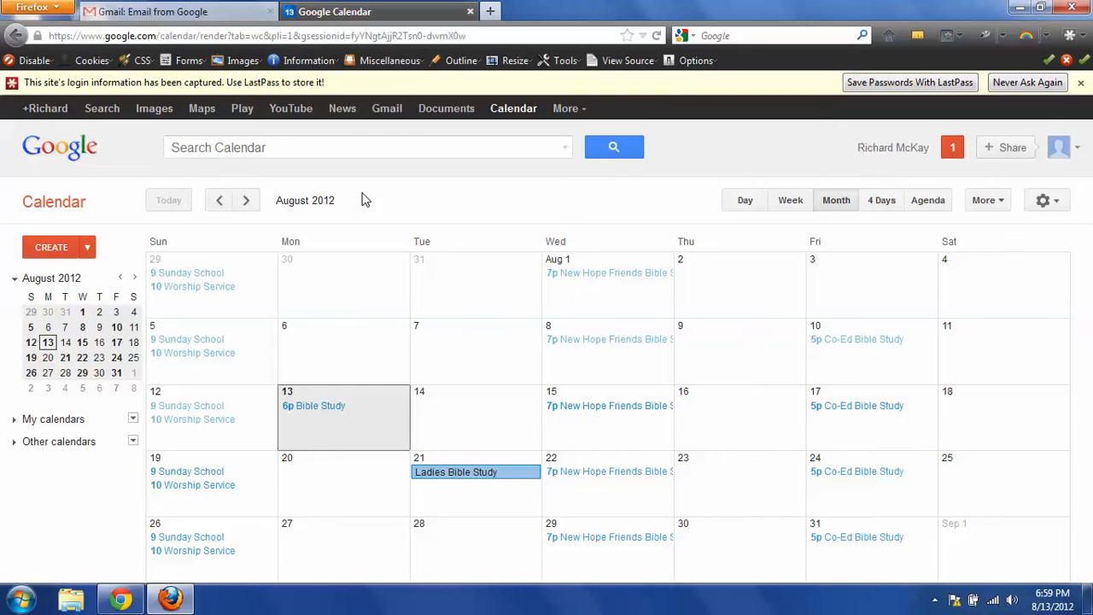
left_click(246, 201)
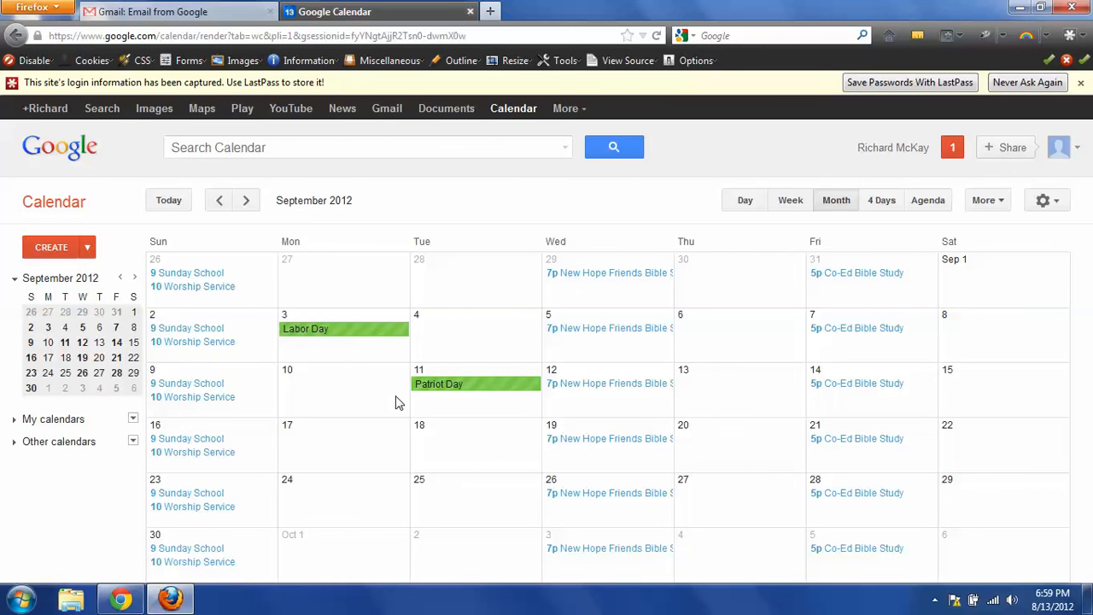
Step: Page ahead to January 2013 checking the Friday events, then use Today to return to August 2012
left_click(247, 202)
left_click(248, 200)
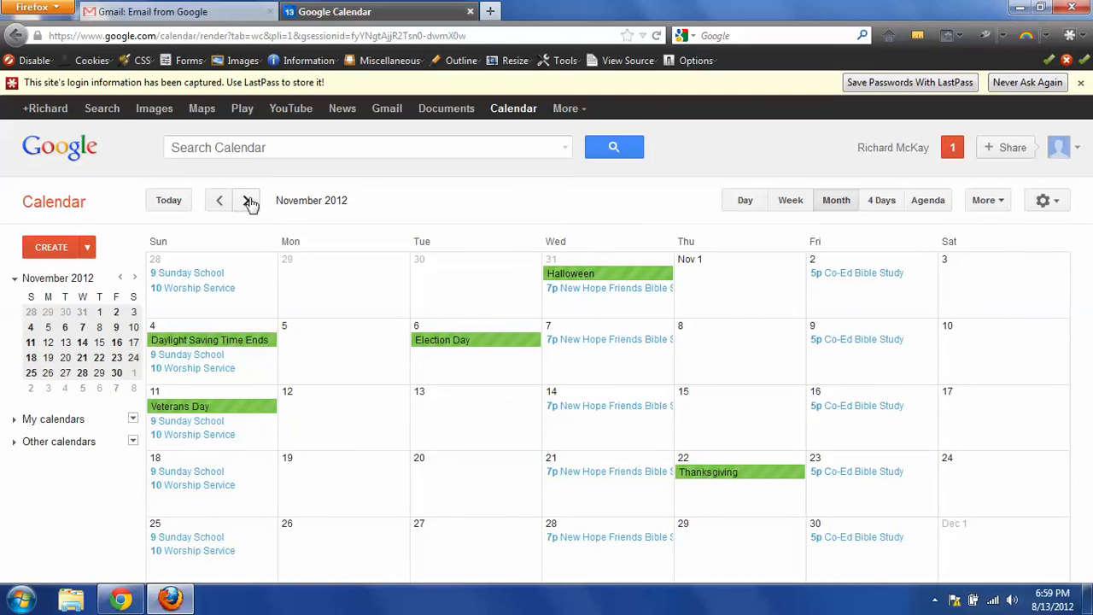
left_click(248, 201)
left_click(248, 201)
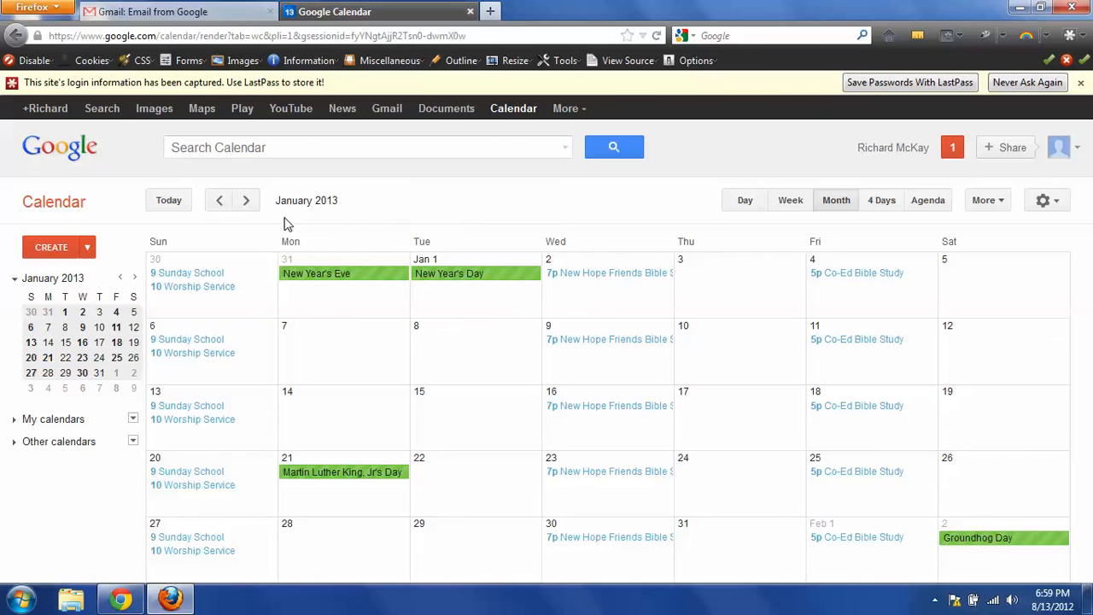
left_click(178, 205)
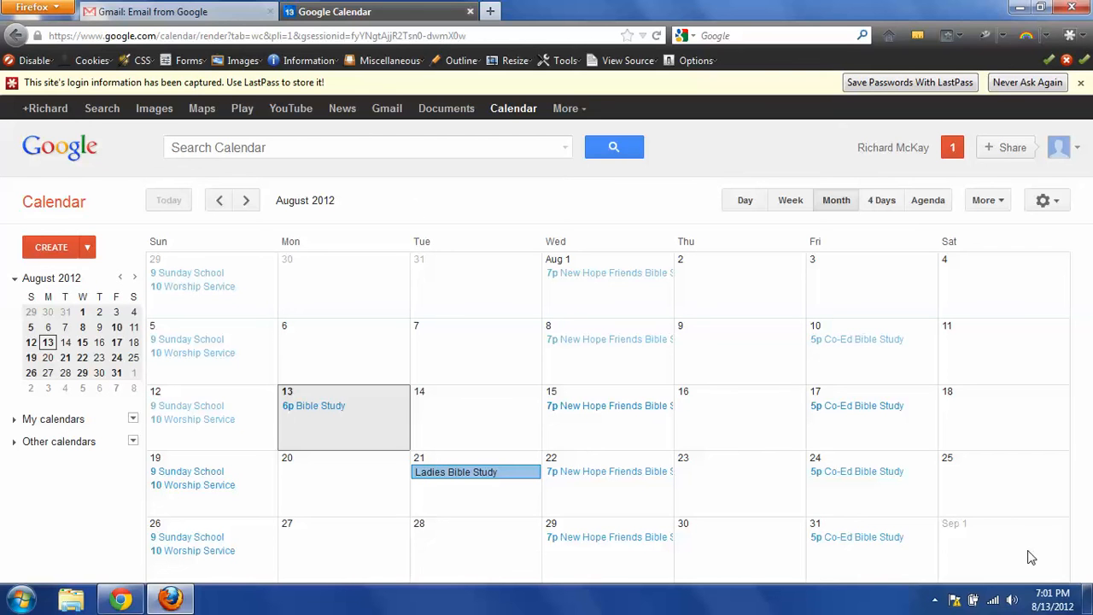
left_click(936, 600)
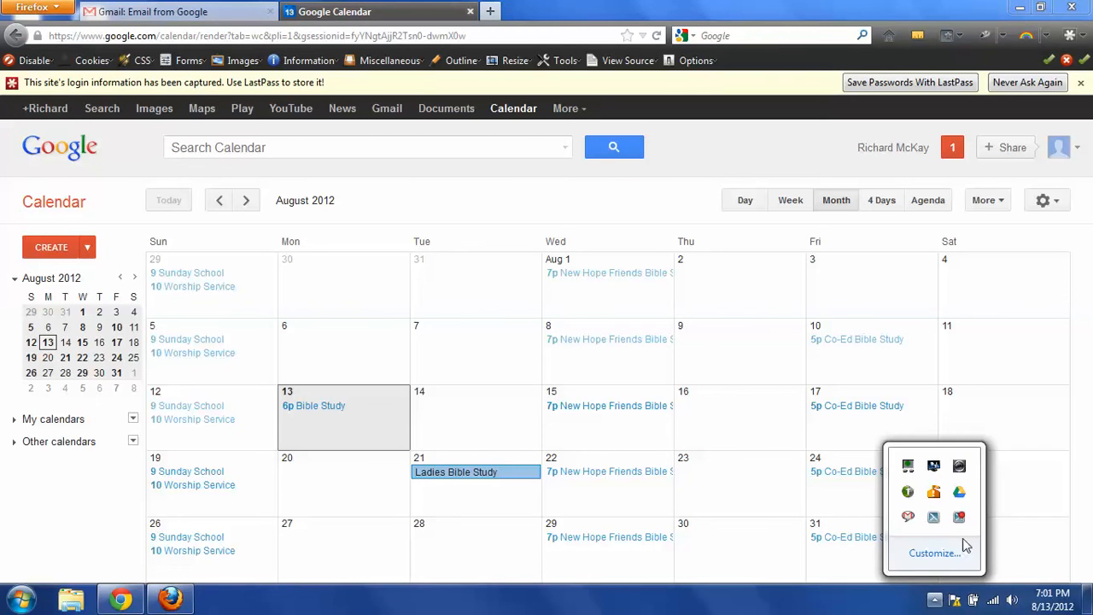